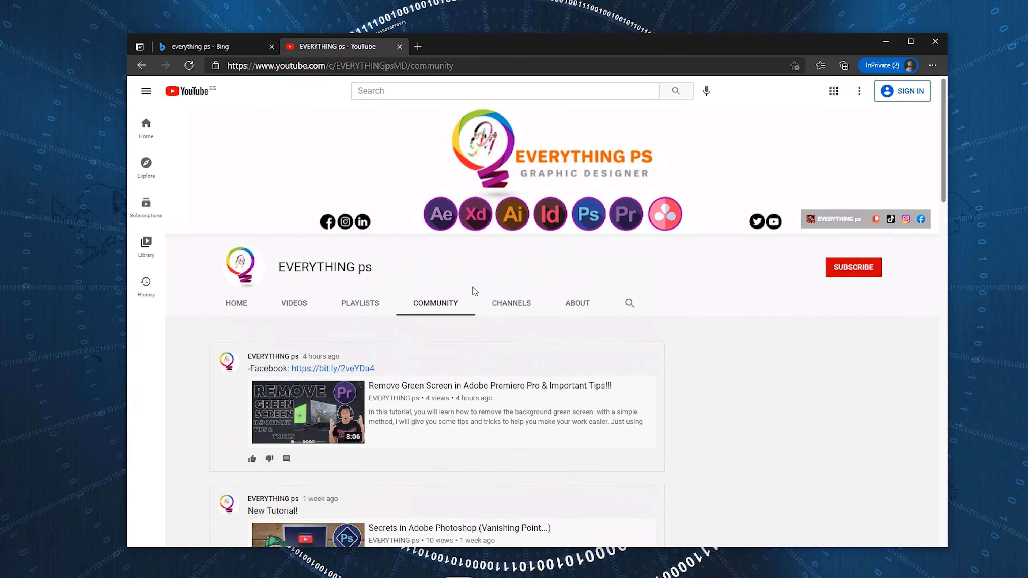
click(236, 303)
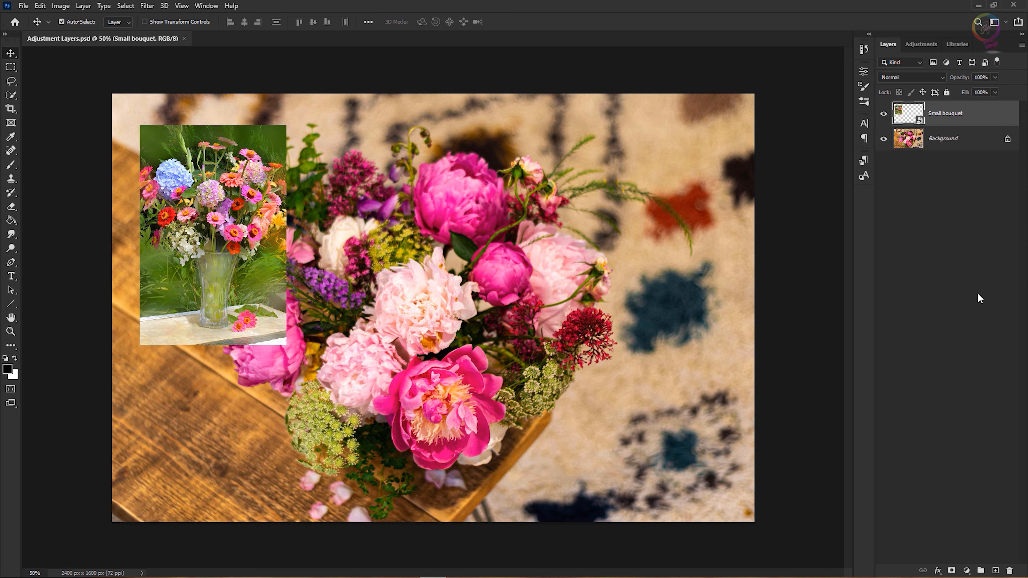
Add a Black & White adjustment layer above the Small bouquet layer, with Yellows set to 96 and Greens to -37.
click(967, 571)
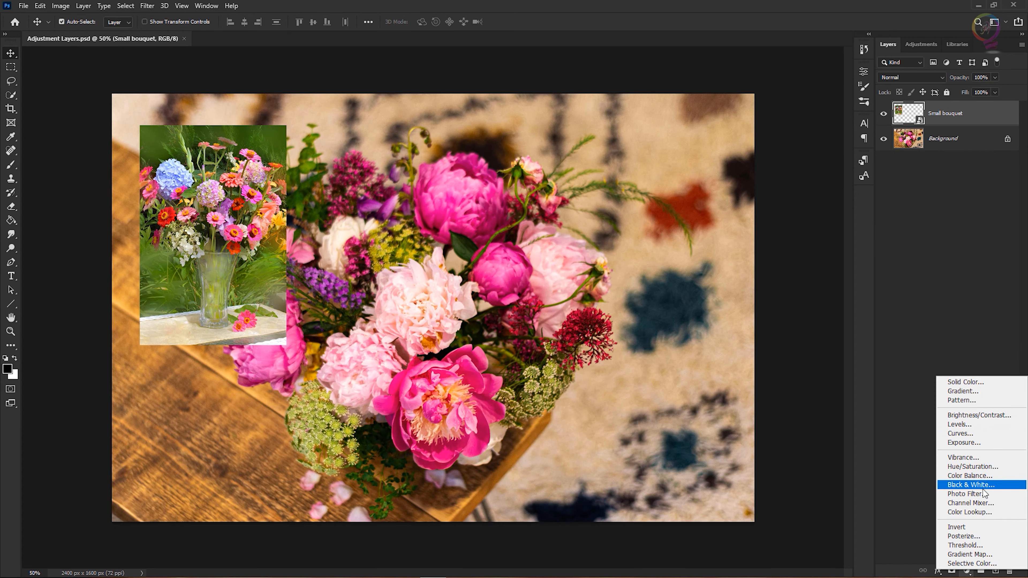
click(1008, 488)
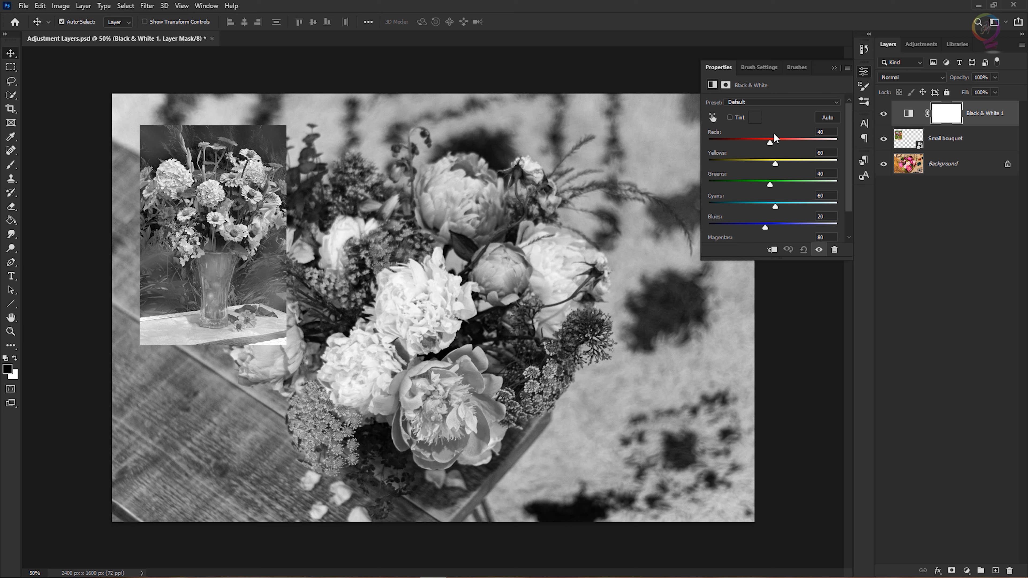
drag(775, 161, 784, 166)
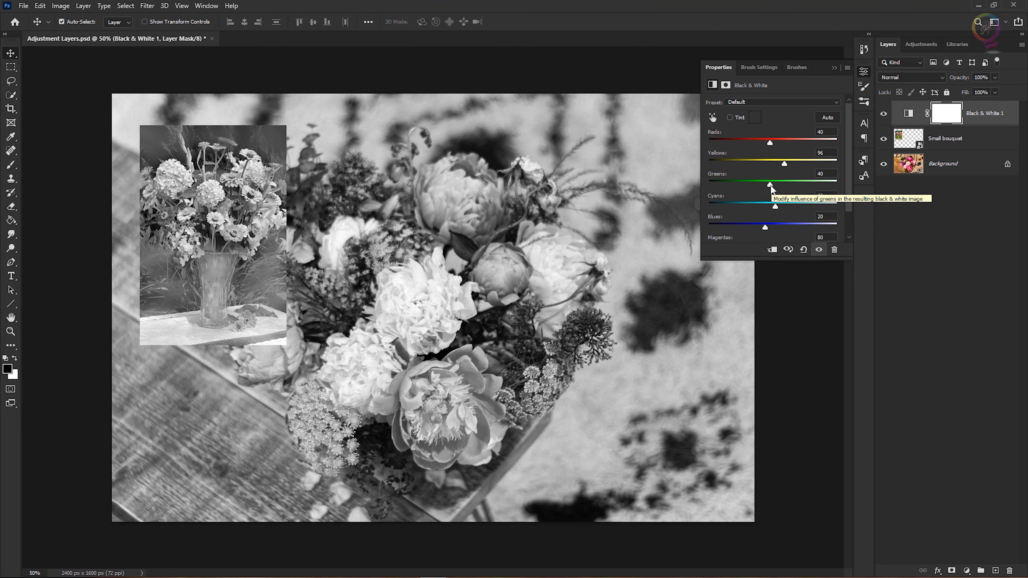
drag(770, 186, 758, 186)
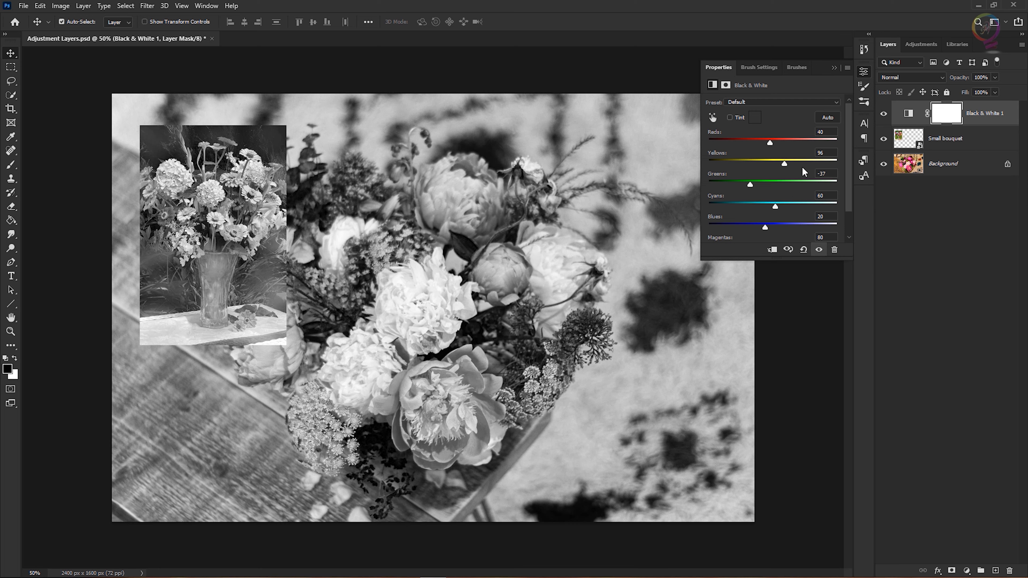
click(834, 69)
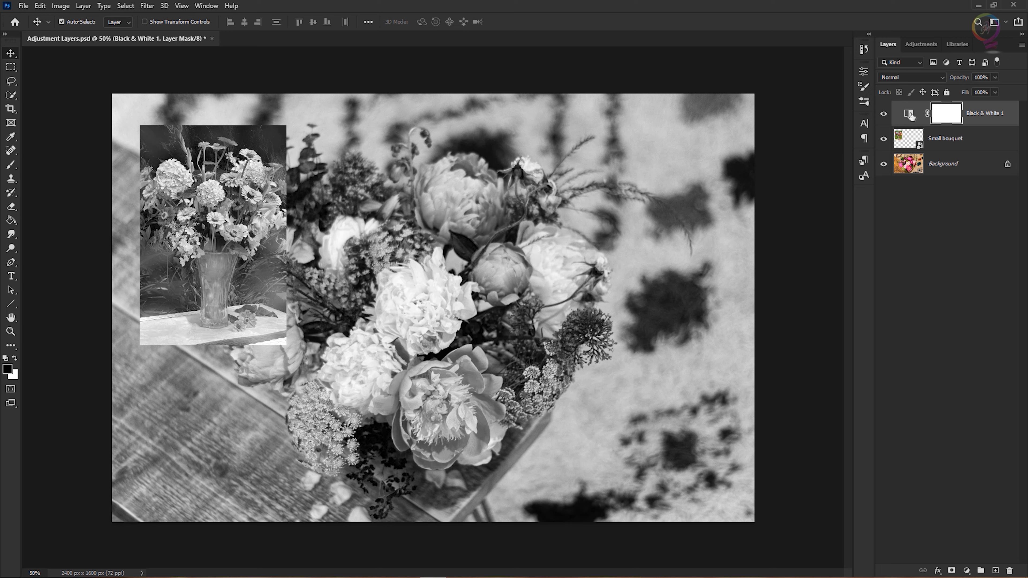
Set the Black & White adjustment's Magentas to 63 by sampling the pink peony with the on-image adjustment tool.
click(864, 72)
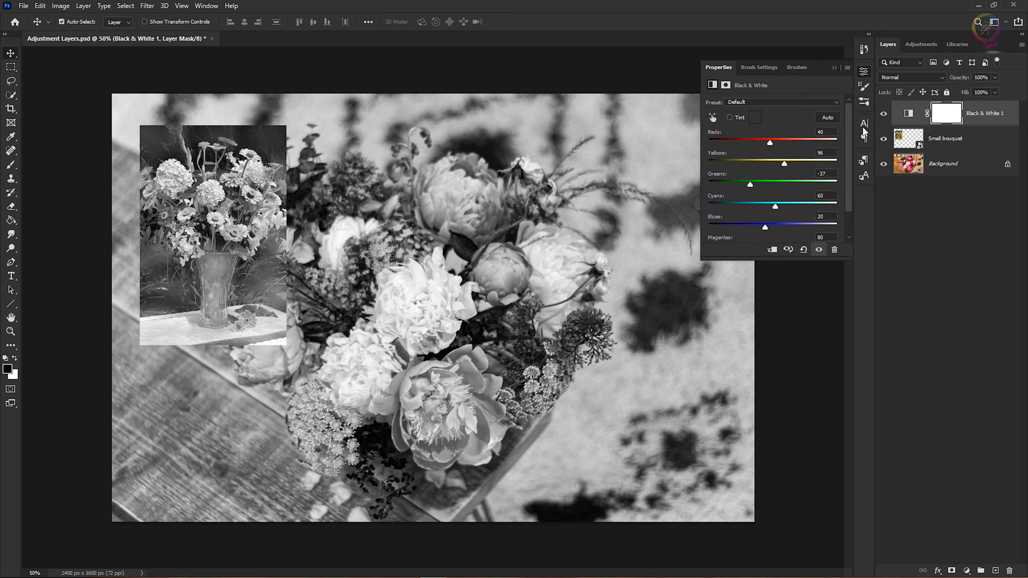
click(207, 6)
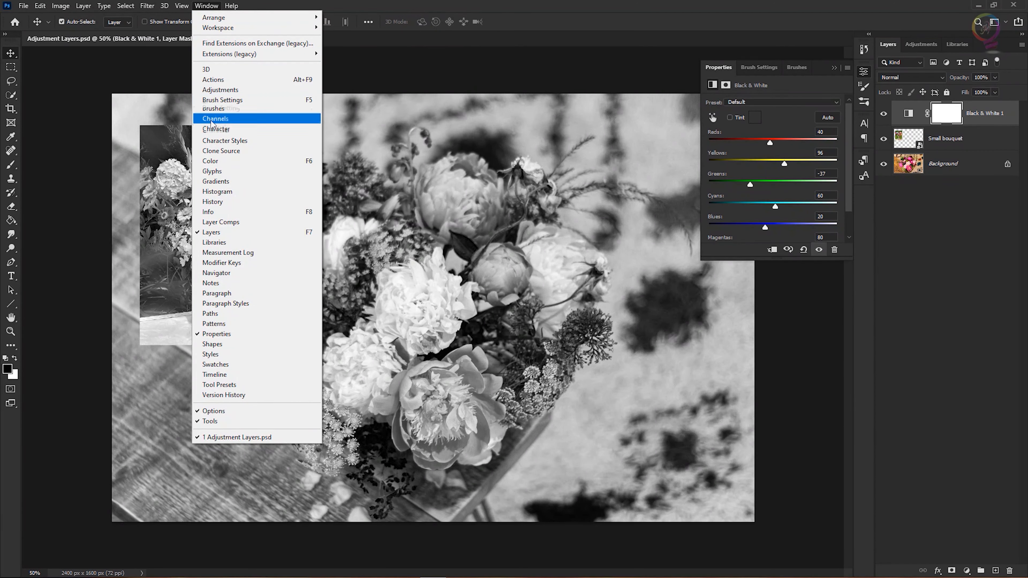
click(304, 340)
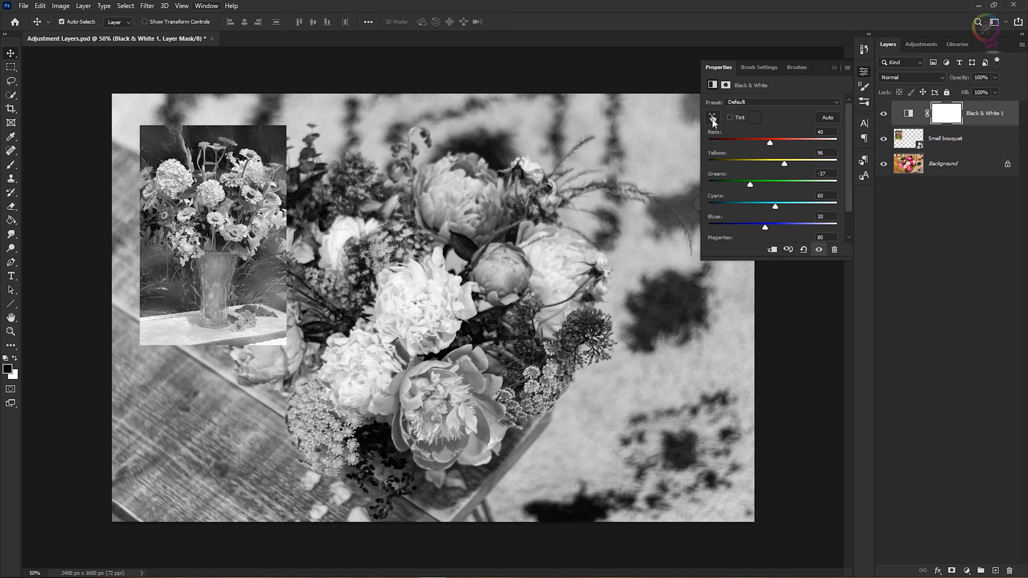
click(713, 120)
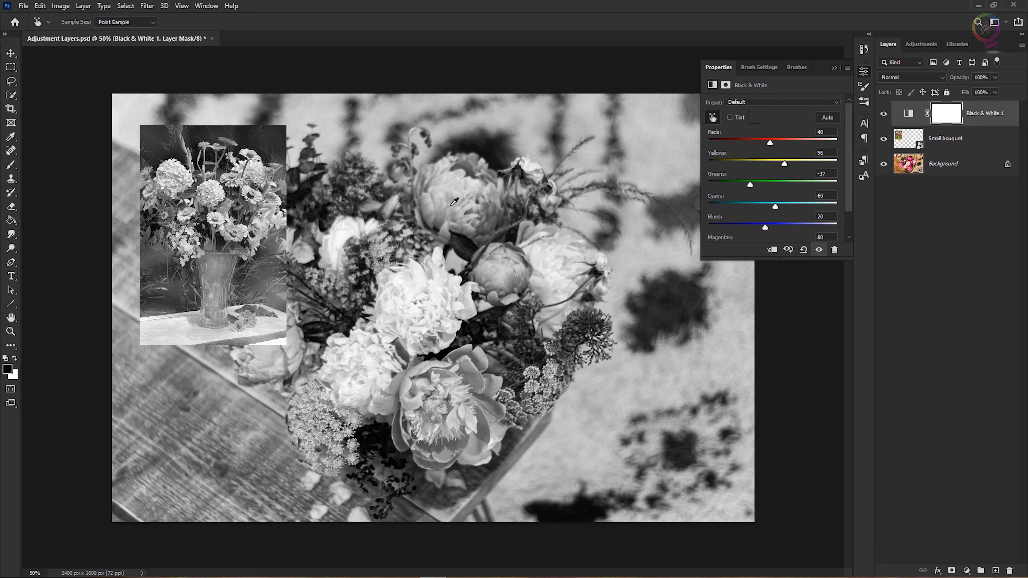
drag(450, 205, 526, 216)
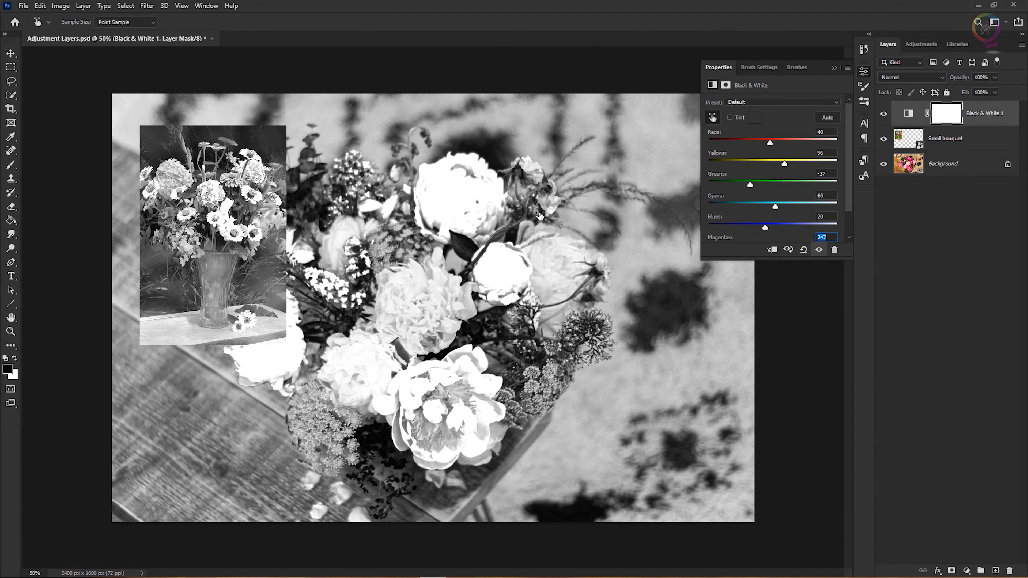
drag(535, 217, 431, 223)
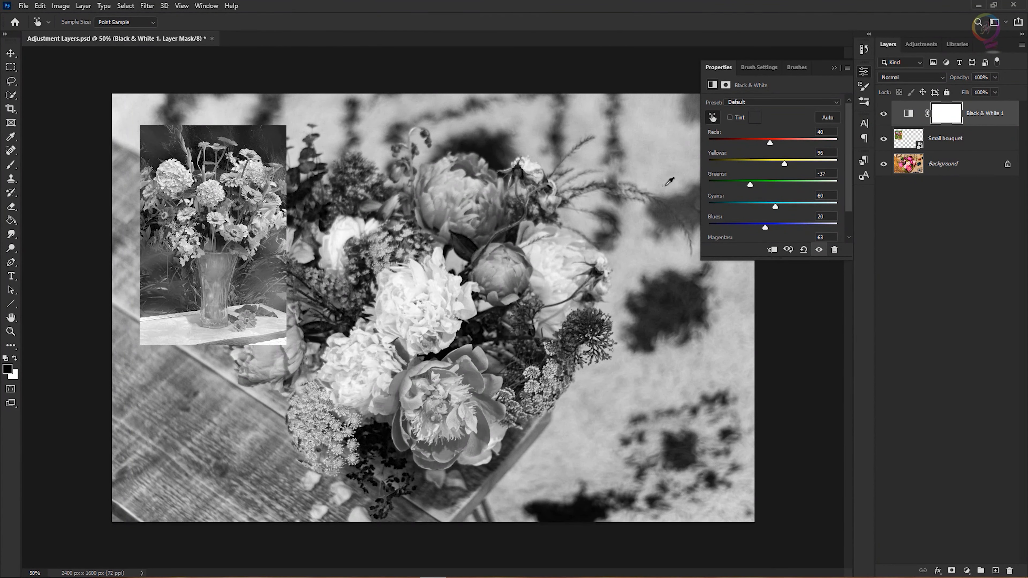
click(836, 68)
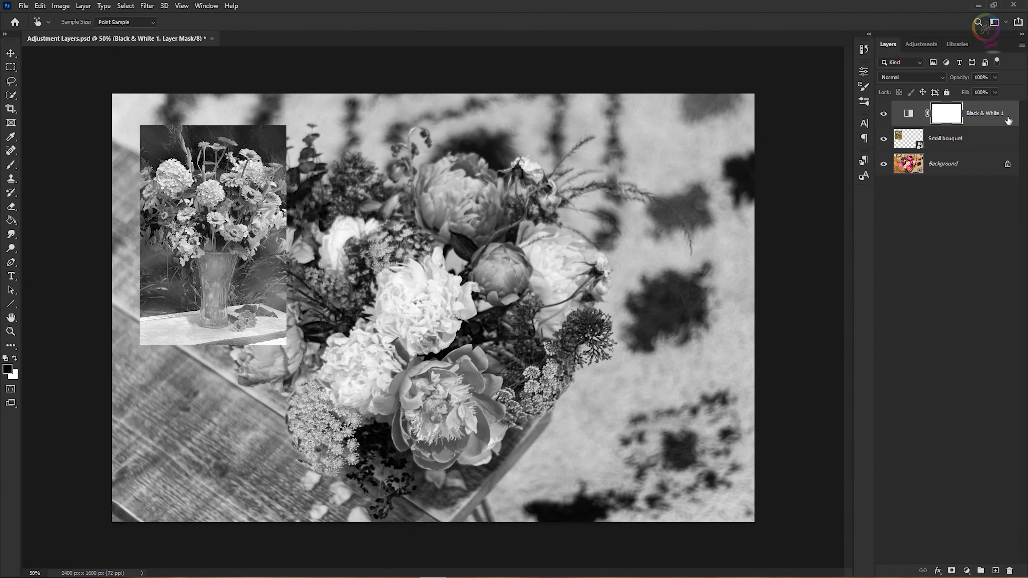
Move the Black & White adjustment layer between the Small bouquet and Background layers, and activate the Move tool.
drag(1010, 117, 996, 150)
key(v)
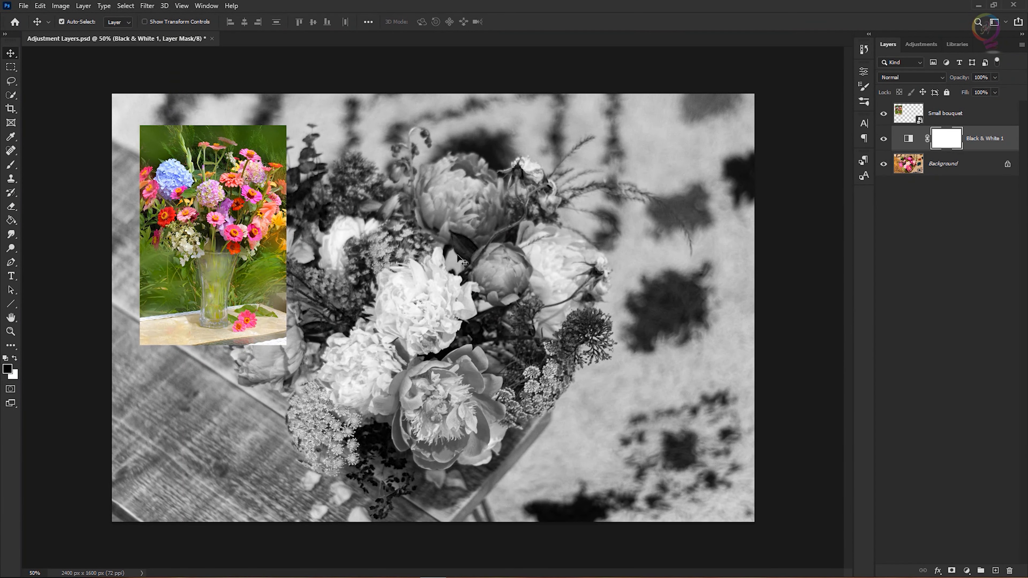
Save the document under the name Adjustment Layers_Edited.psd in Photoshop format with layers and Maximize Compatibility enabled.
click(23, 6)
click(88, 135)
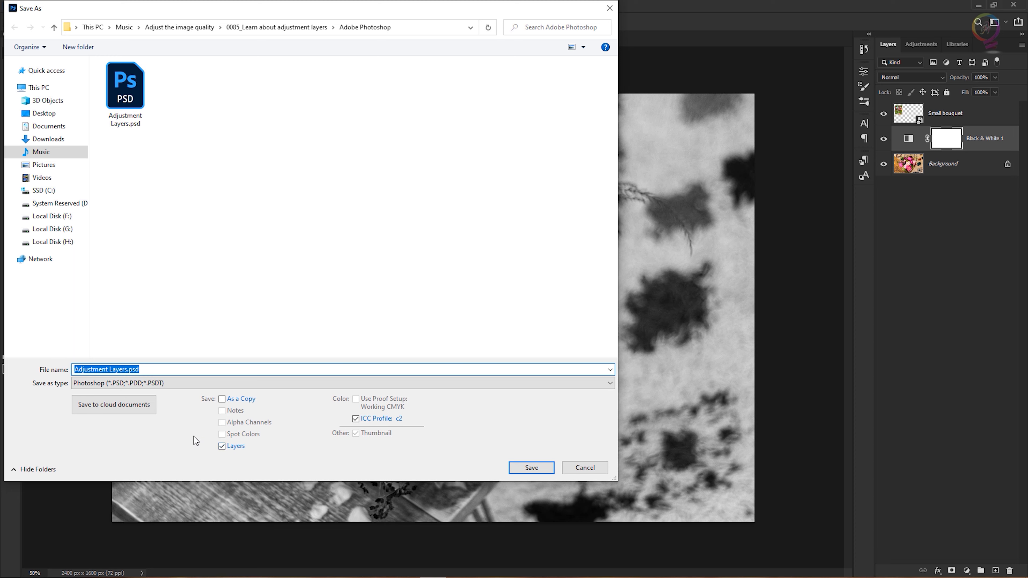
click(190, 385)
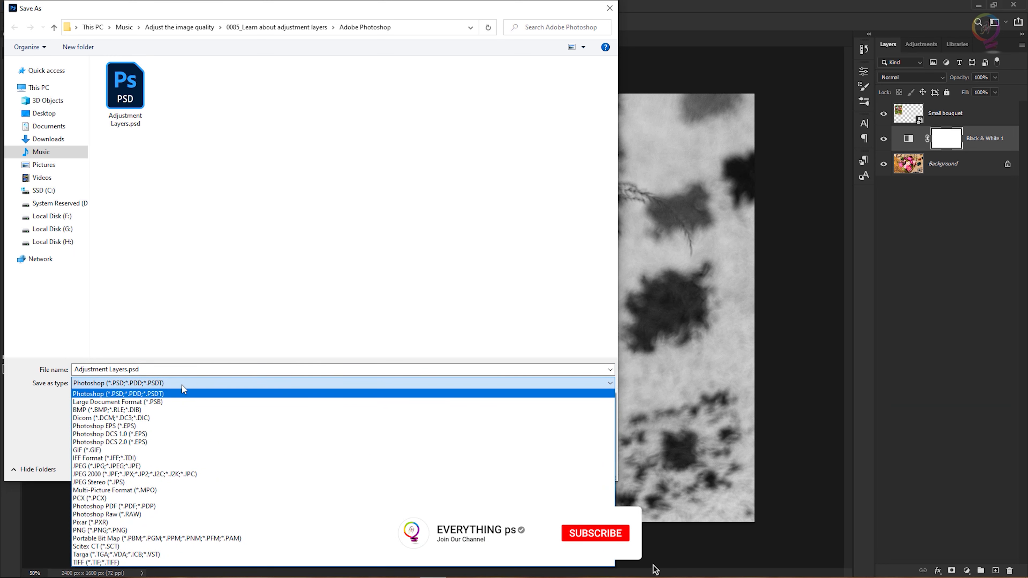
click(181, 385)
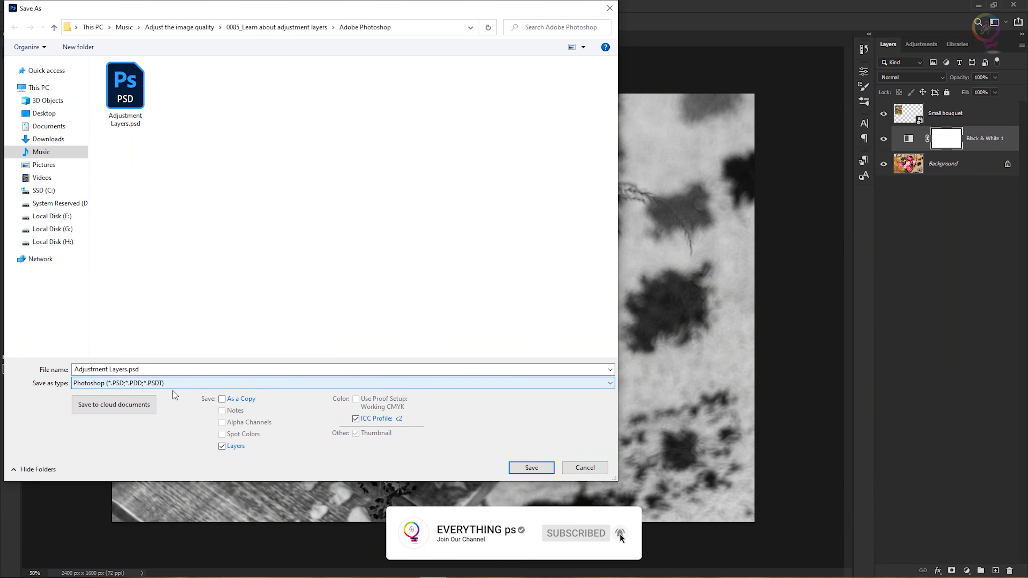
click(127, 372)
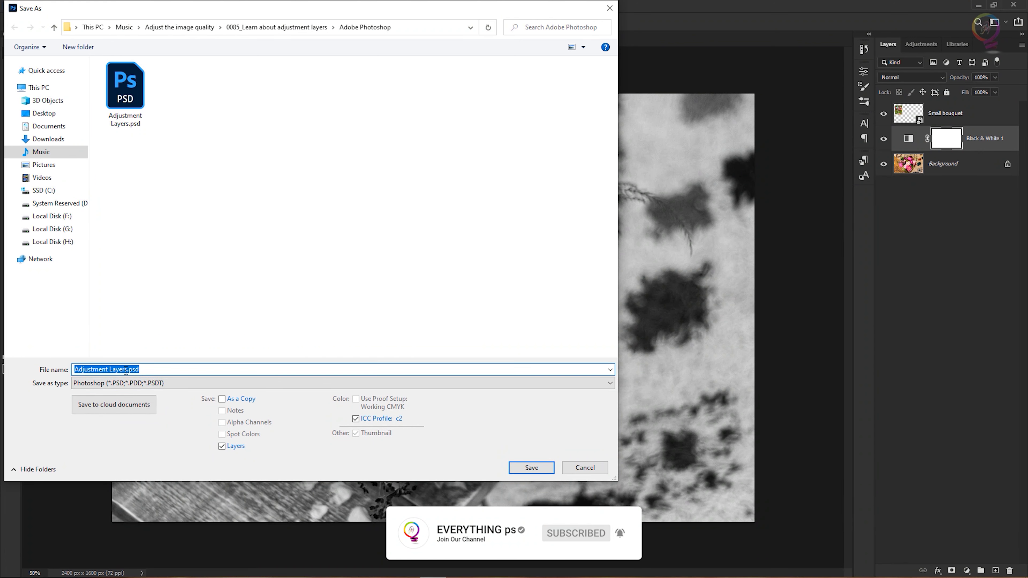
click(125, 369)
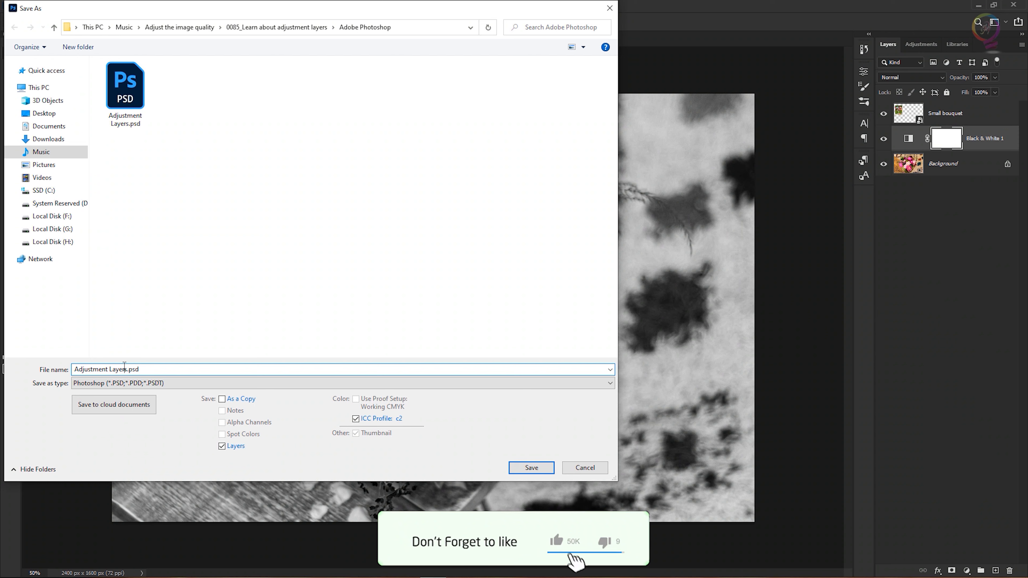
text(_)
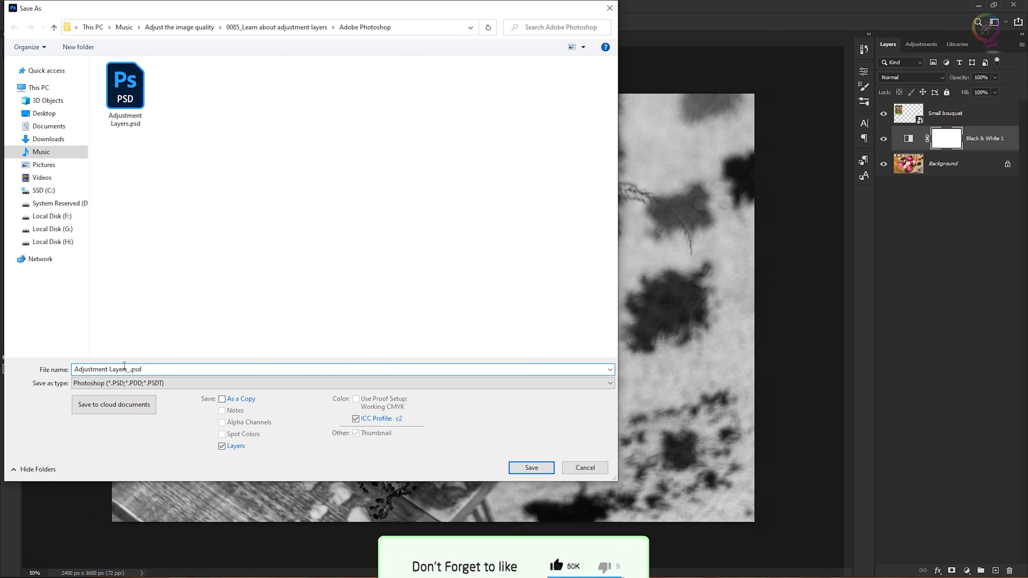
text(Ed)
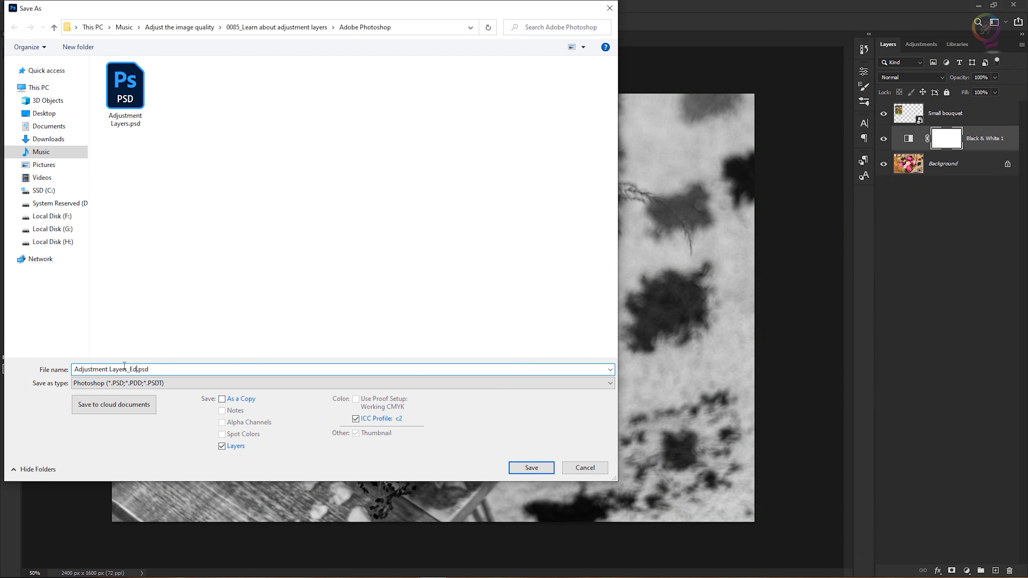
text(ited)
click(529, 468)
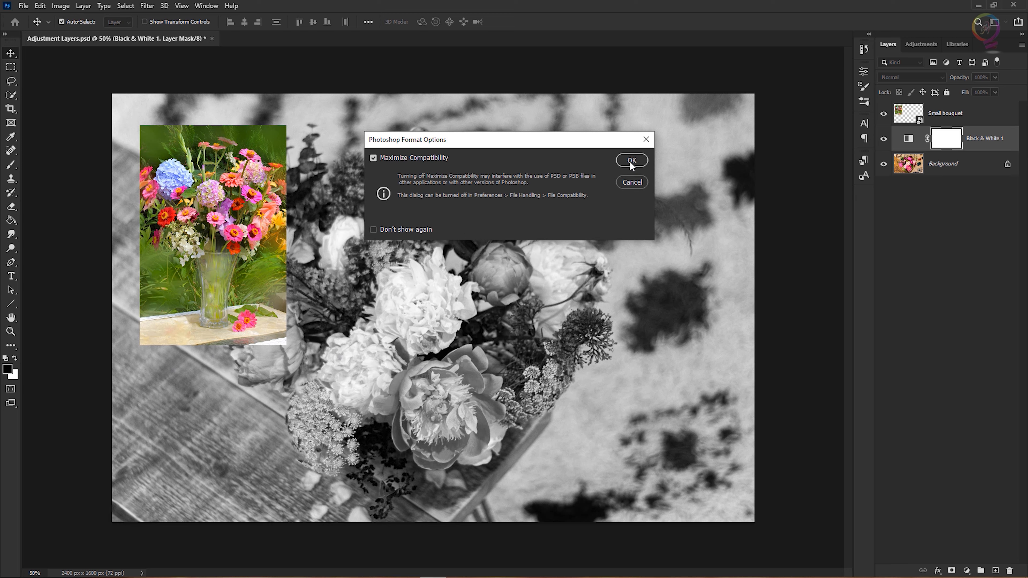
click(631, 160)
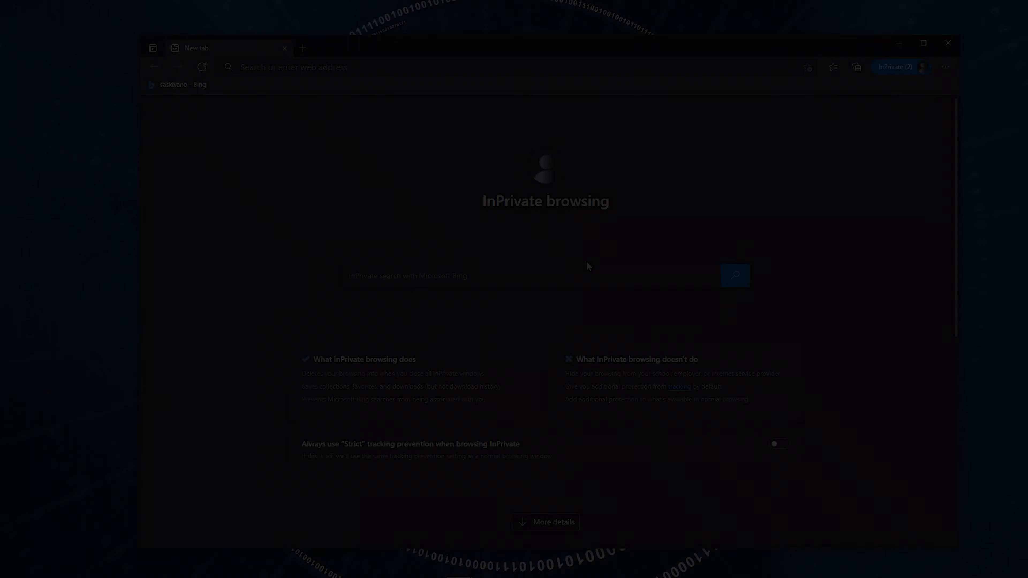
In the web browser, search Bing for "everything ps" and open the EVERYTHING ps YouTube channel.
click(523, 284)
text(everything ps)
key(Return)
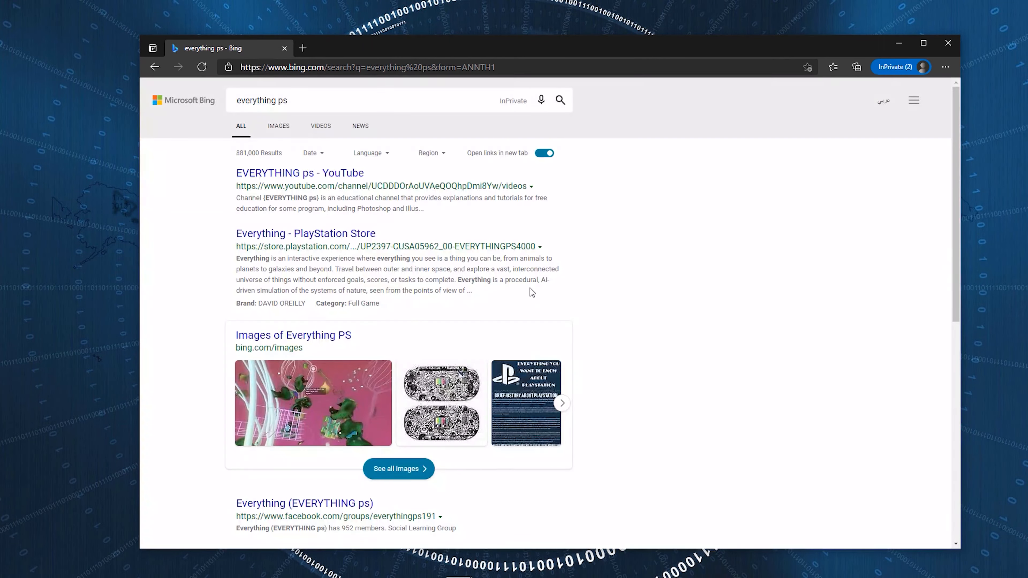
click(283, 173)
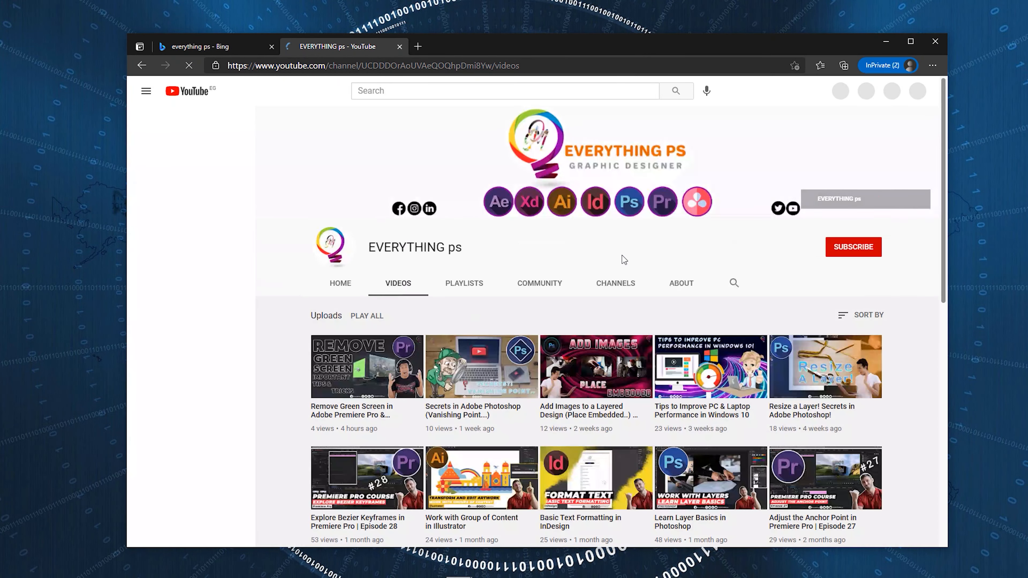
Look through the home, videos, playlists and community pages of the EVERYTHING ps channel.
click(146, 93)
click(236, 304)
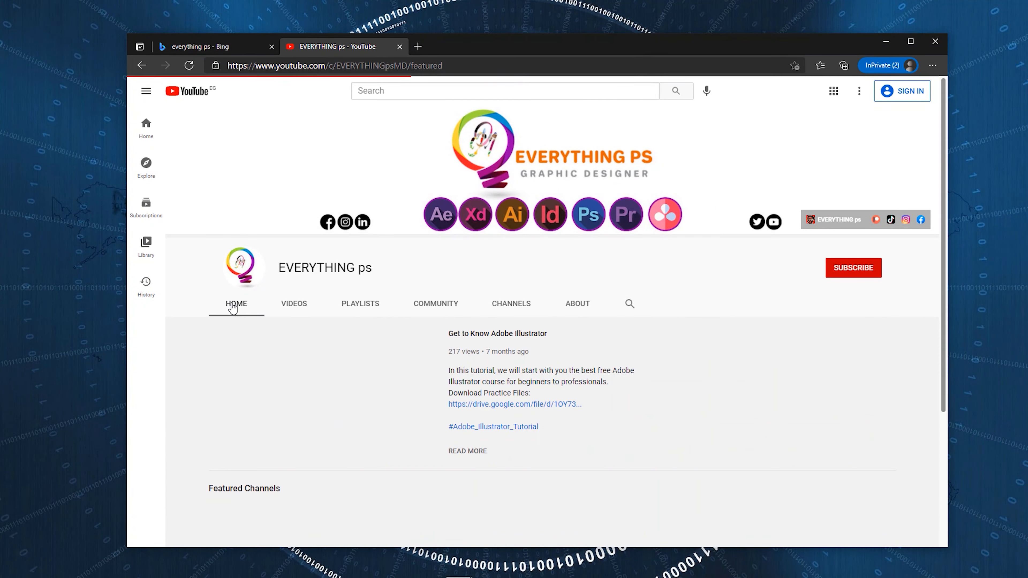
scroll(705, 422, down, 15)
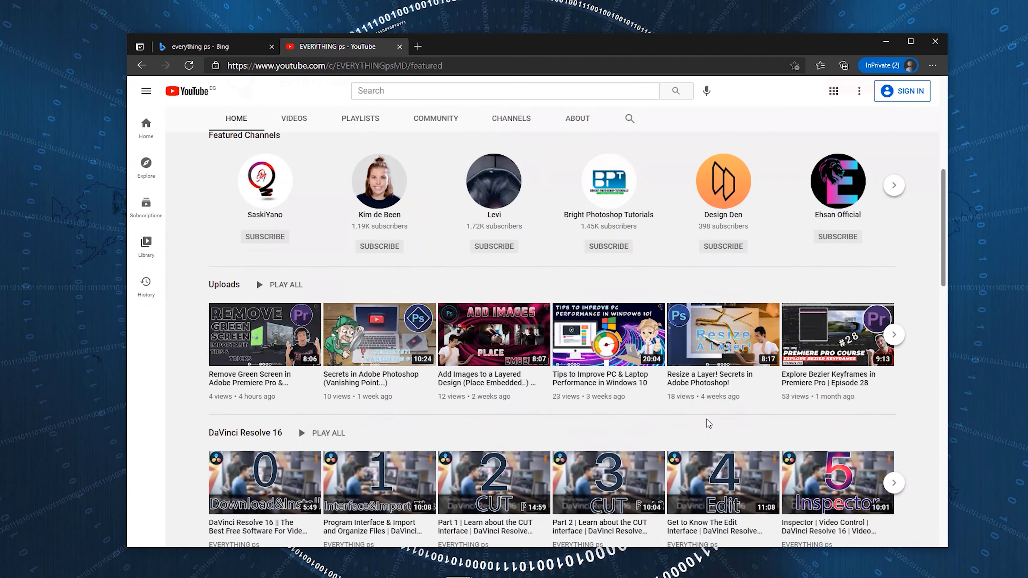
scroll(707, 409, up, 15)
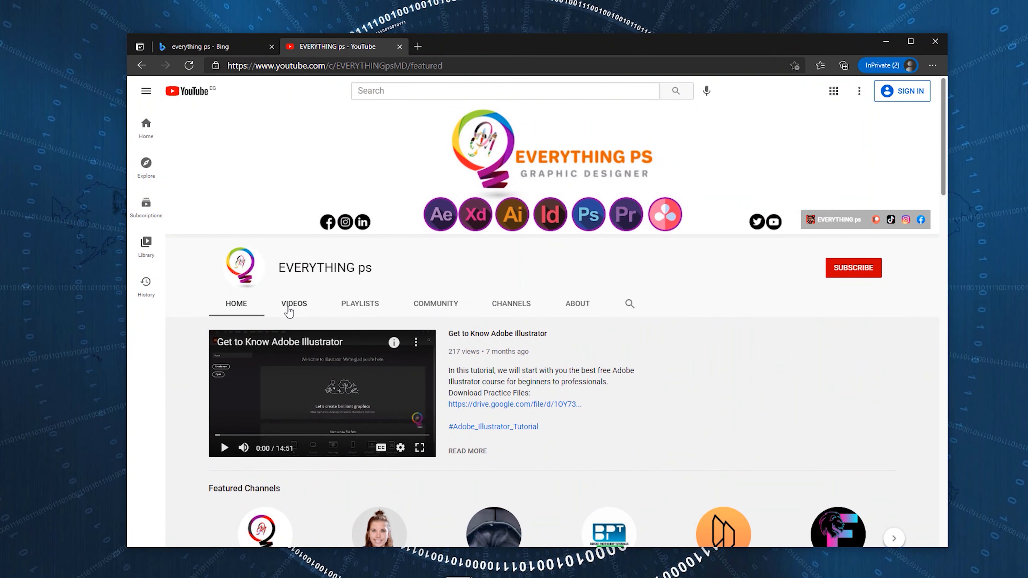
click(294, 303)
click(361, 303)
click(436, 303)
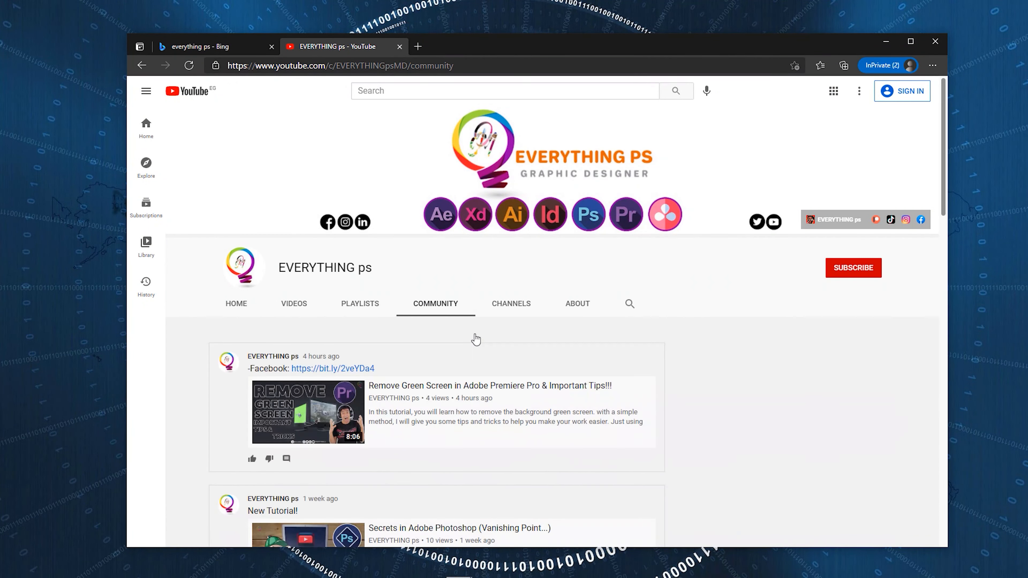
scroll(475, 340, down, 10)
scroll(475, 344, up, 10)
click(236, 304)
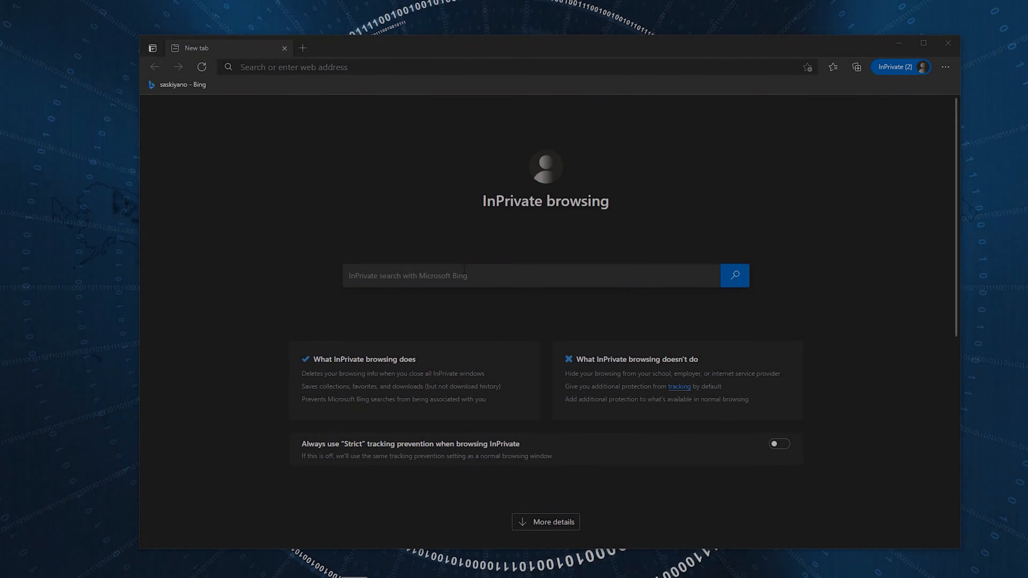
Search Bing for "saskiyano" in a new InPrivate tab and look over the SaskiYano YouTube channel's home page.
text(saskiyano)
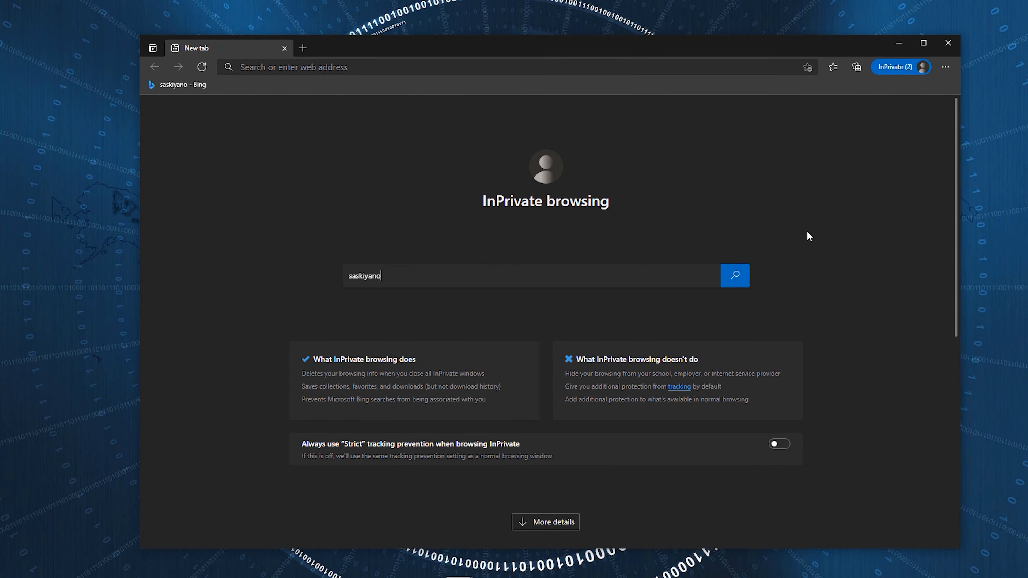
key(Return)
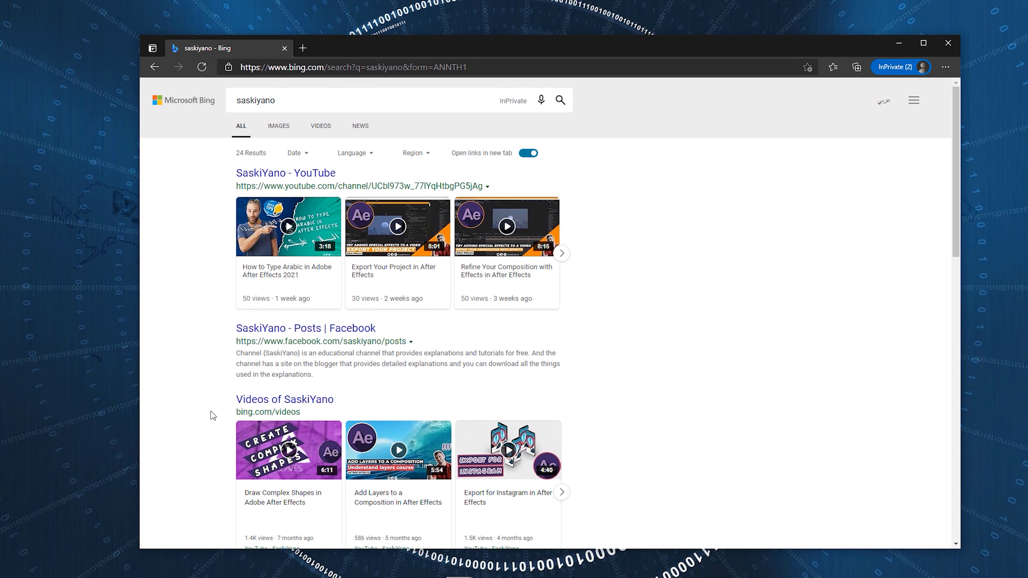
scroll(212, 412, down, 5)
scroll(202, 386, up, 5)
click(296, 174)
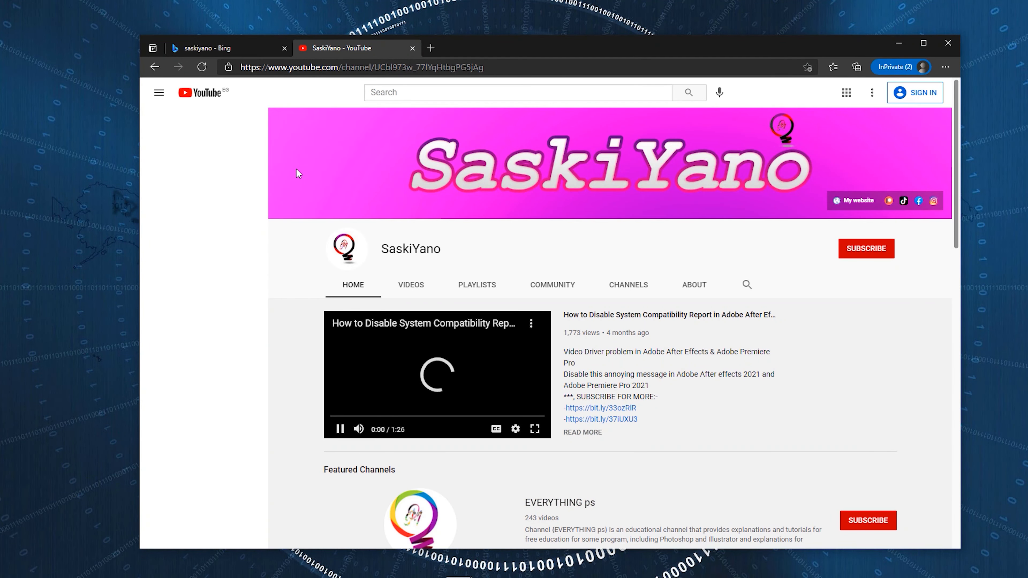
scroll(594, 376, down, 15)
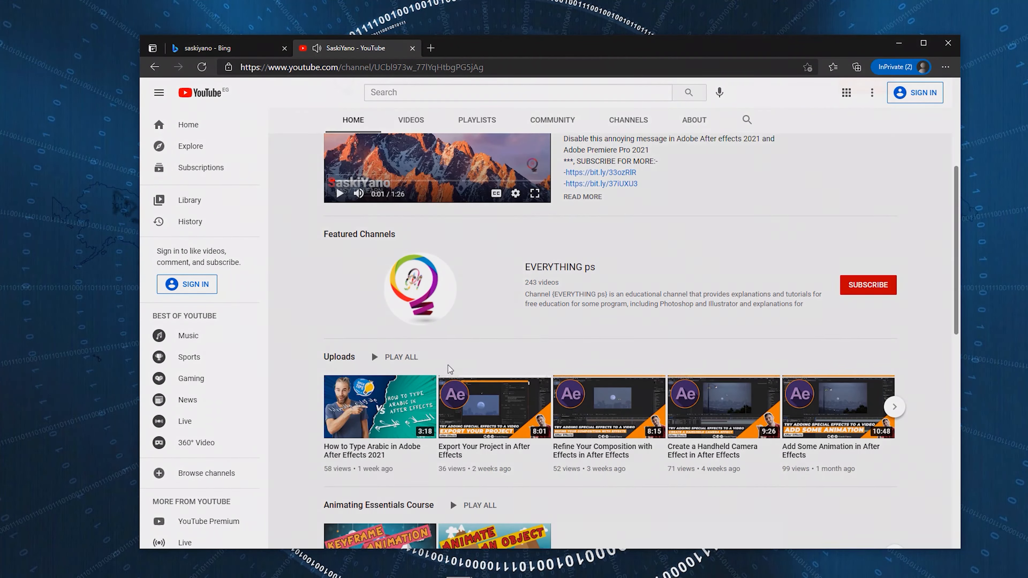
scroll(546, 406, up, 8)
scroll(535, 382, up, 8)
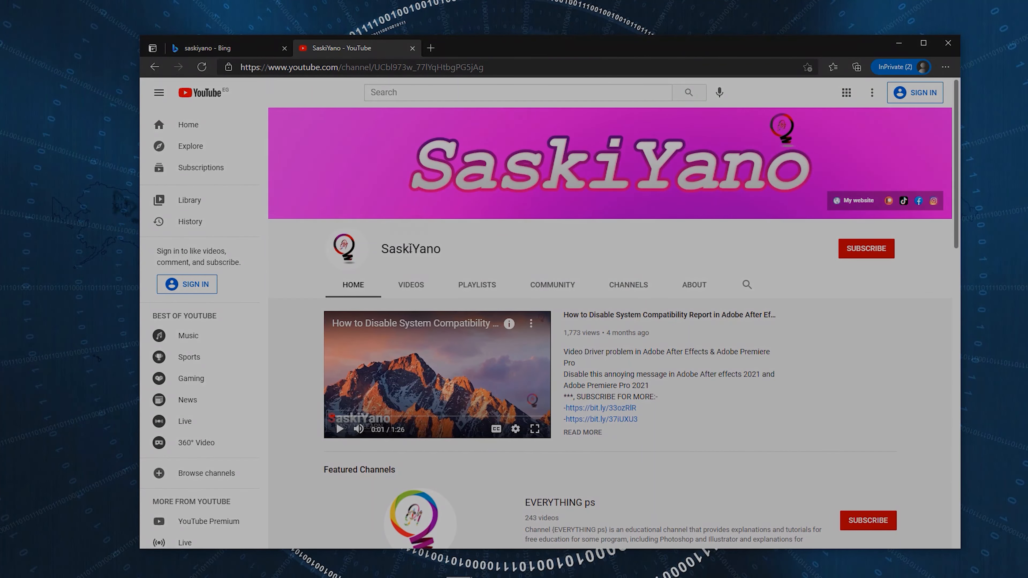